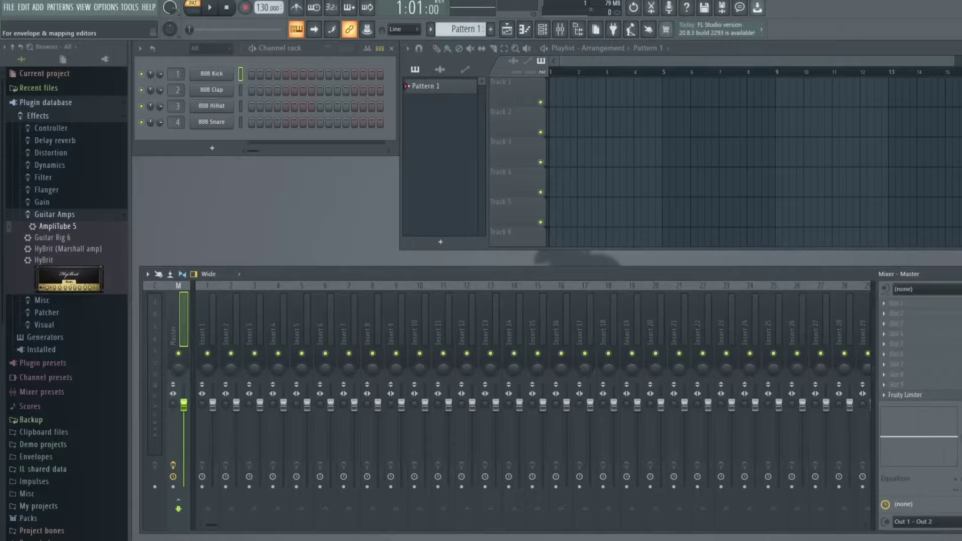
Open Help > About to view the installed FL Studio version information.
{"action": "left_click", "coordinate": [149, 7]}
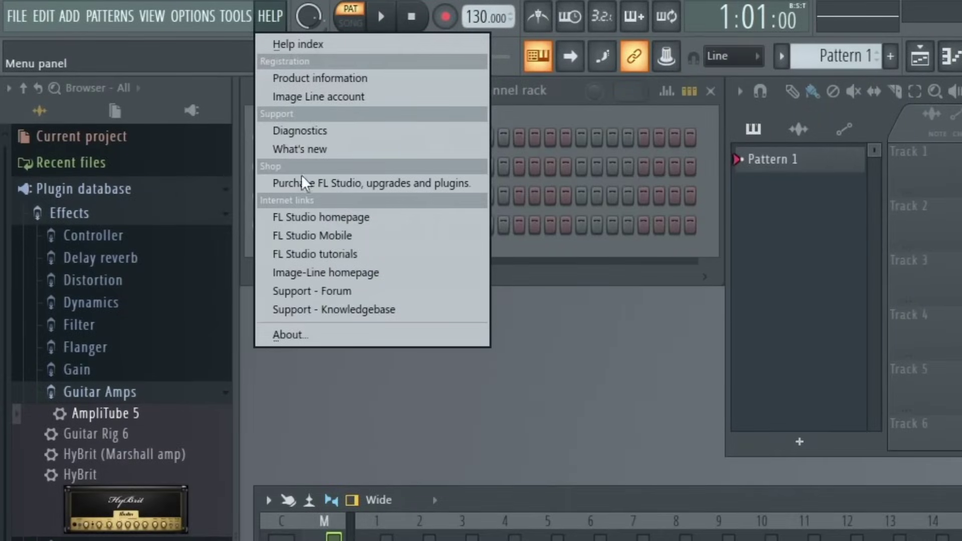
{"action": "left_click", "coordinate": [310, 333]}
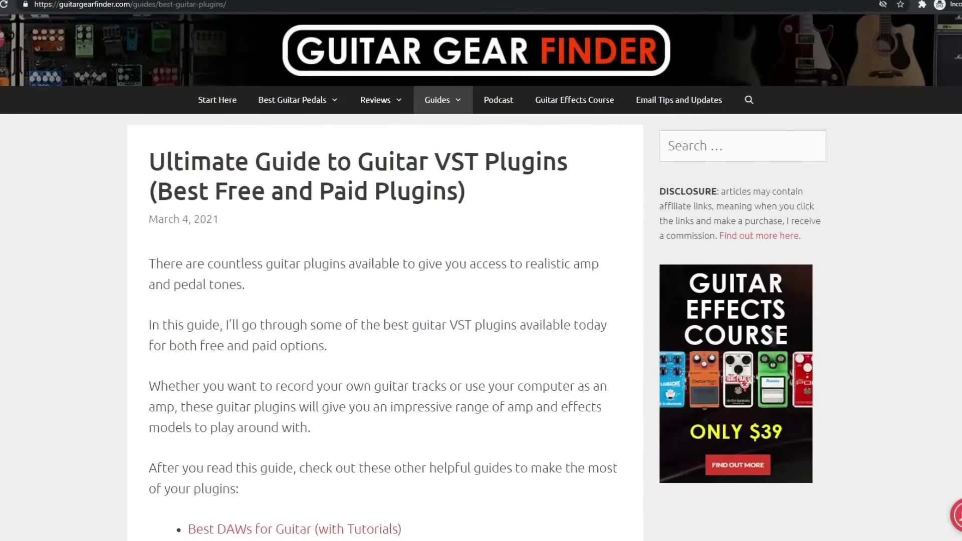
Scroll the guitar VST plugin guide down to the LePou Amp Simulations section.
{"action": "scroll", "coordinate": [901, 258], "scroll_direction": "down", "scroll_amount": 6}
{"action": "scroll", "coordinate": [384, 276], "scroll_direction": "down", "scroll_amount": 20}
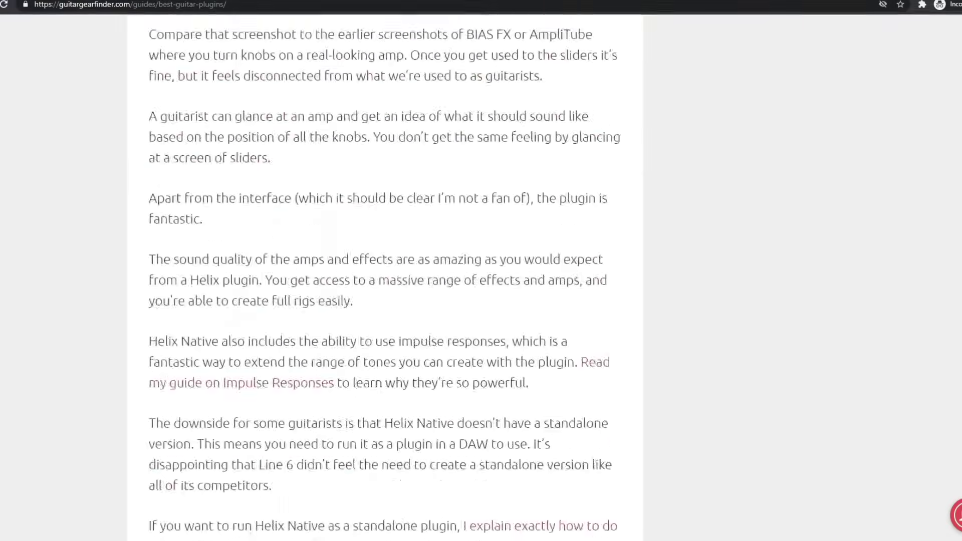
{"action": "scroll", "coordinate": [385, 275], "scroll_direction": "down", "scroll_amount": 20}
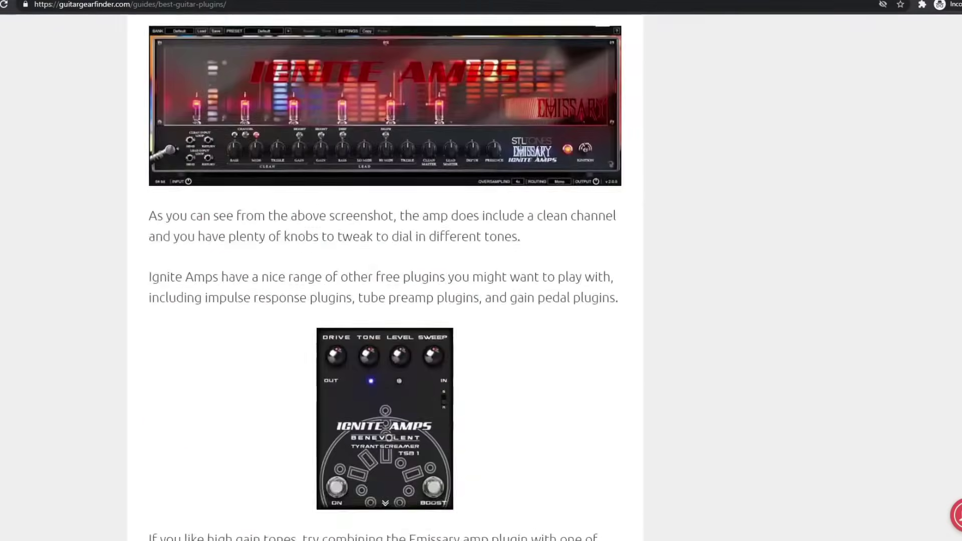
{"action": "scroll", "coordinate": [534, 347], "scroll_direction": "down", "scroll_amount": 8}
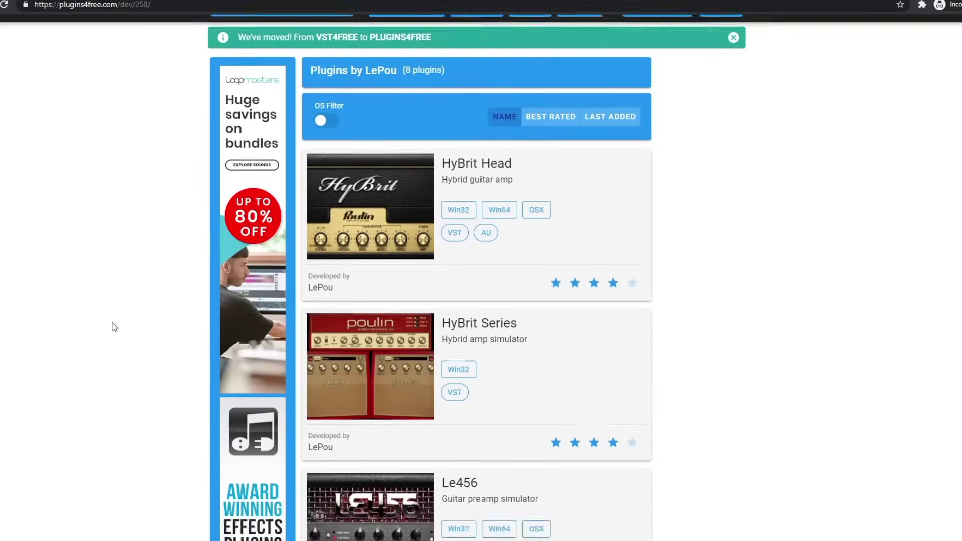
Open the Le456 page and download its Win 64 VST as Le456_x64.zip.
{"action": "left_click", "coordinate": [461, 183]}
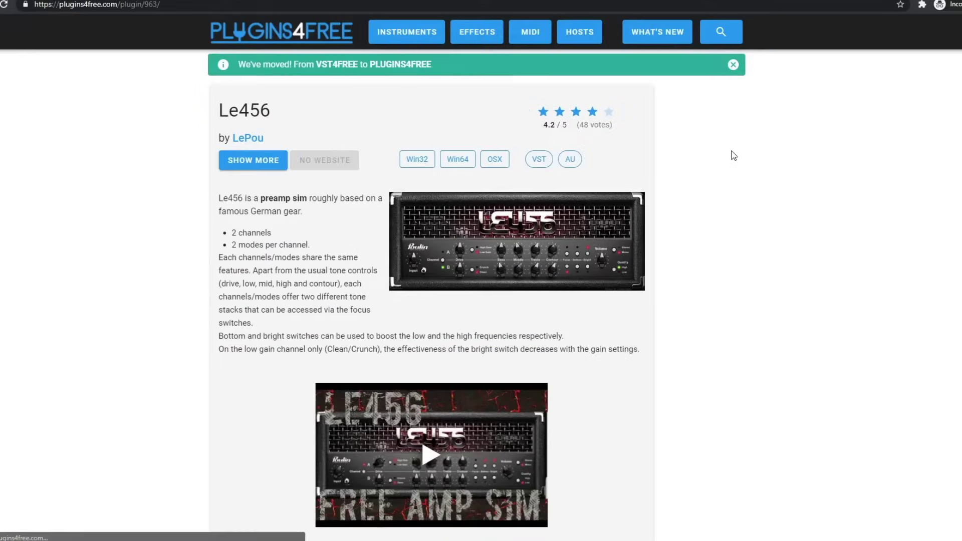
{"action": "scroll", "coordinate": [734, 156], "scroll_direction": "down", "scroll_amount": 7}
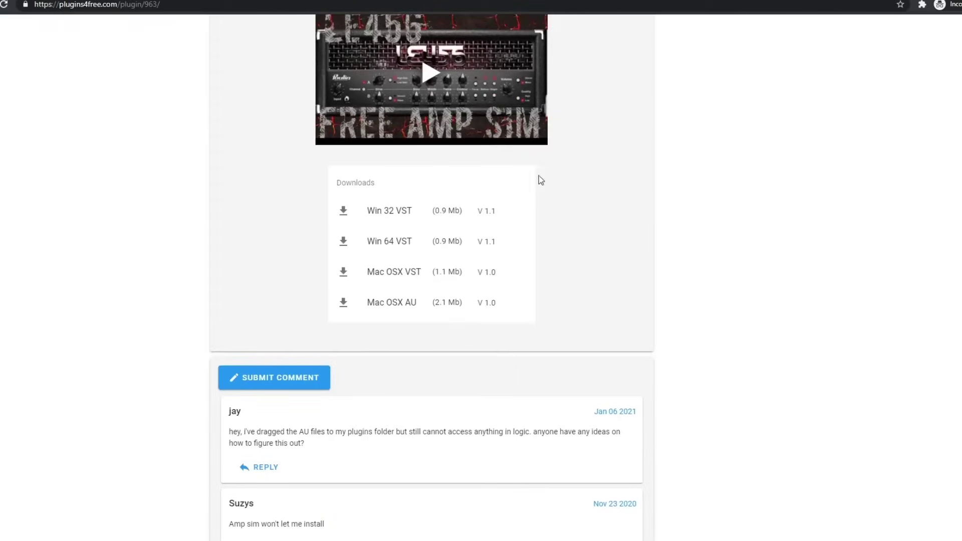
{"action": "left_click", "coordinate": [388, 246]}
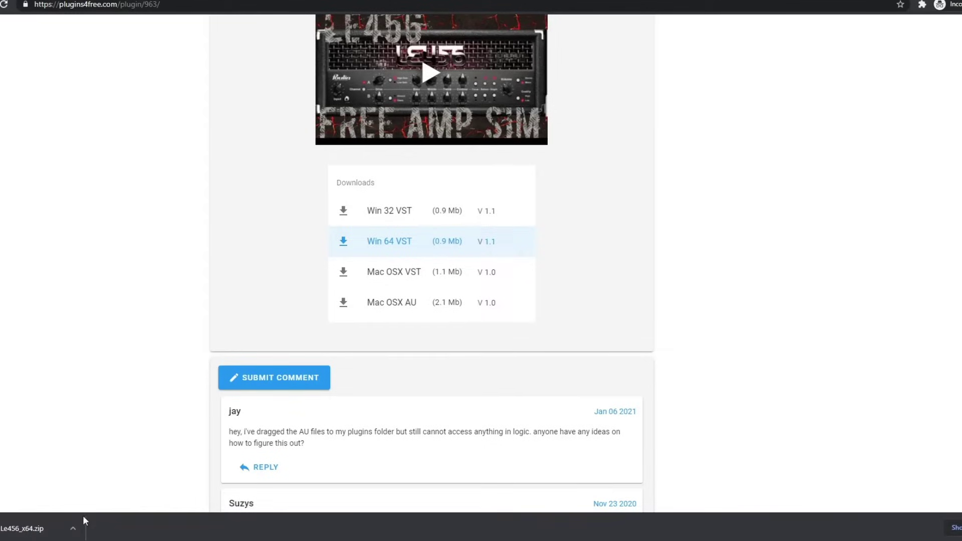
{"action": "left_click", "coordinate": [73, 529]}
Show Le456_x64.zip in the Downloads folder and open it to reveal Le456.dll.
{"action": "left_click", "coordinate": [95, 489]}
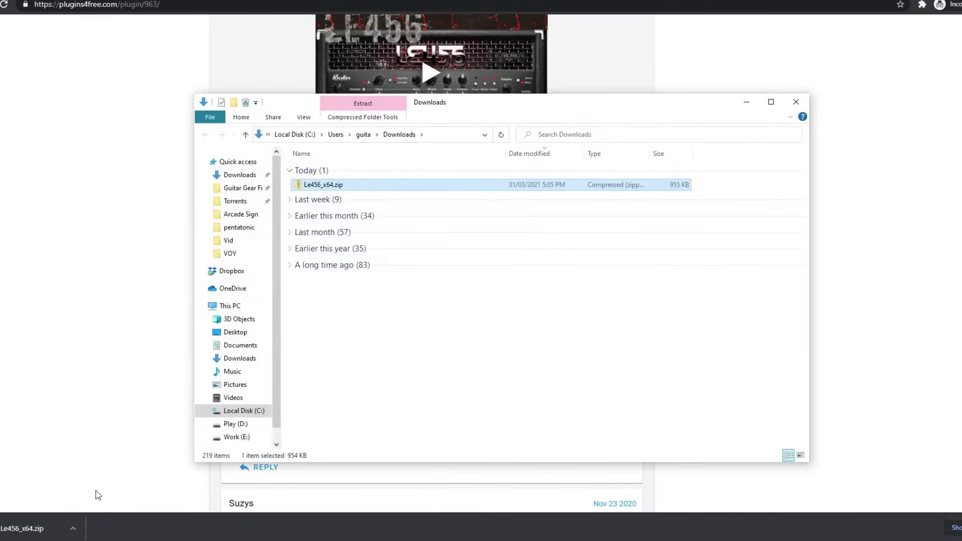
{"action": "double_click", "coordinate": [389, 185]}
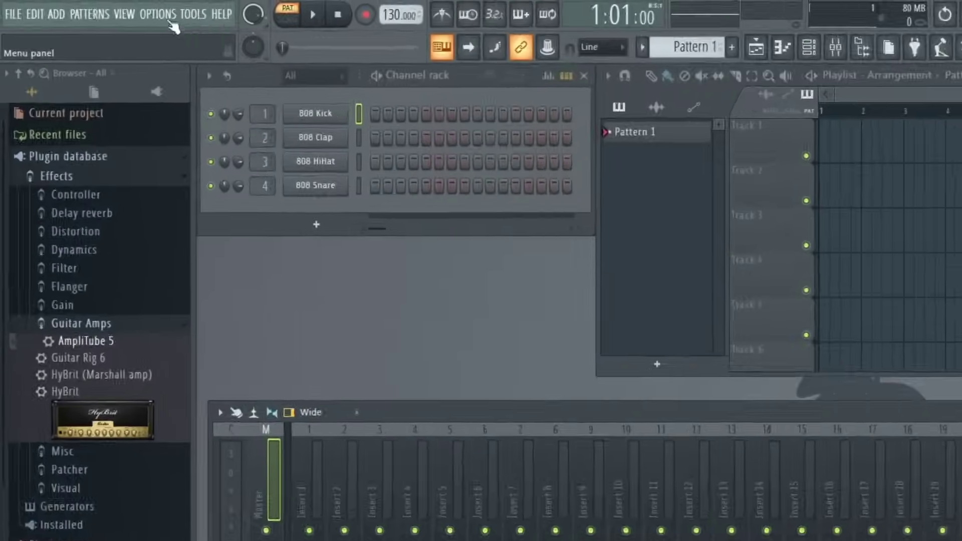
Open OPTIONS > Manage plugins to view installed plugins and the VST search paths.
{"action": "left_click", "coordinate": [88, 6]}
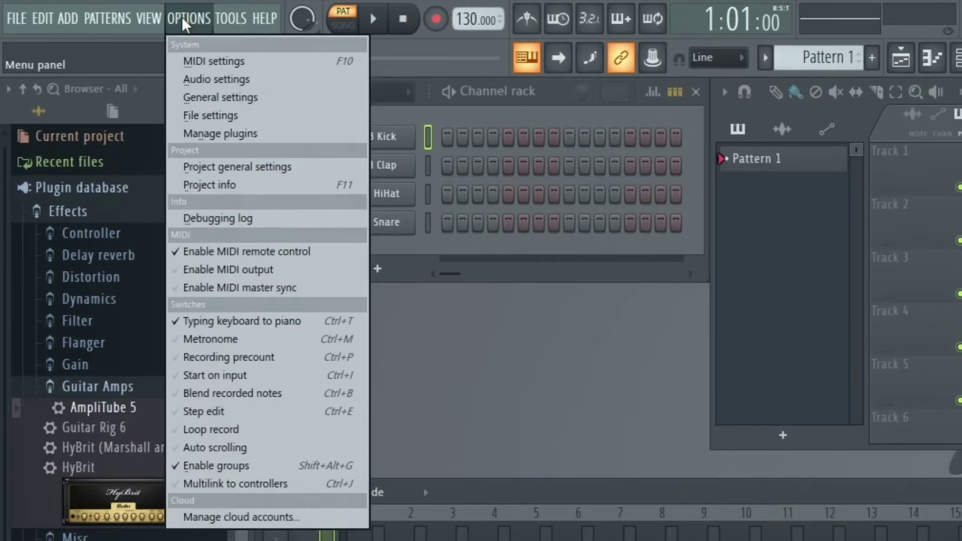
{"action": "left_click", "coordinate": [249, 135]}
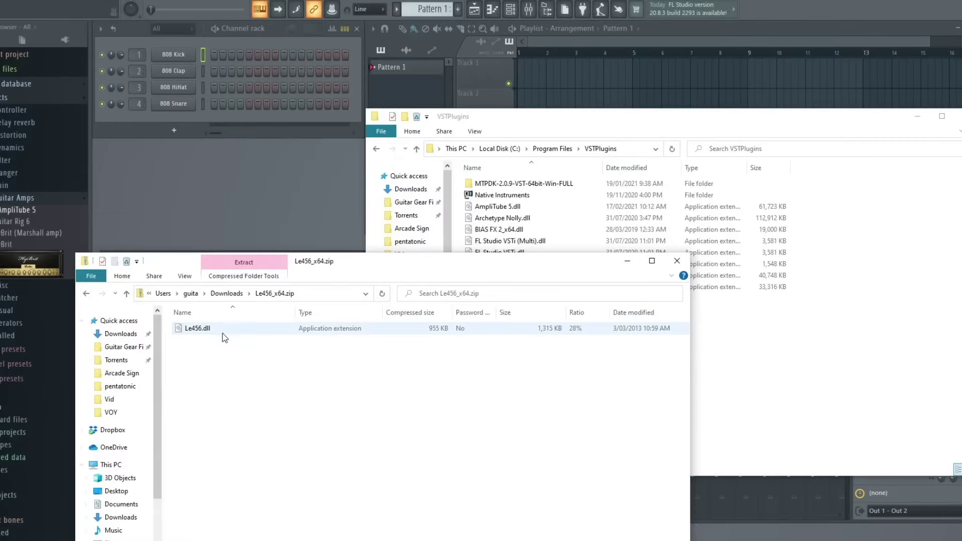
Copy Le456.dll from the zip into C:\Program Files\VSTPlugins, granting administrator permission.
{"action": "left_click", "coordinate": [219, 329]}
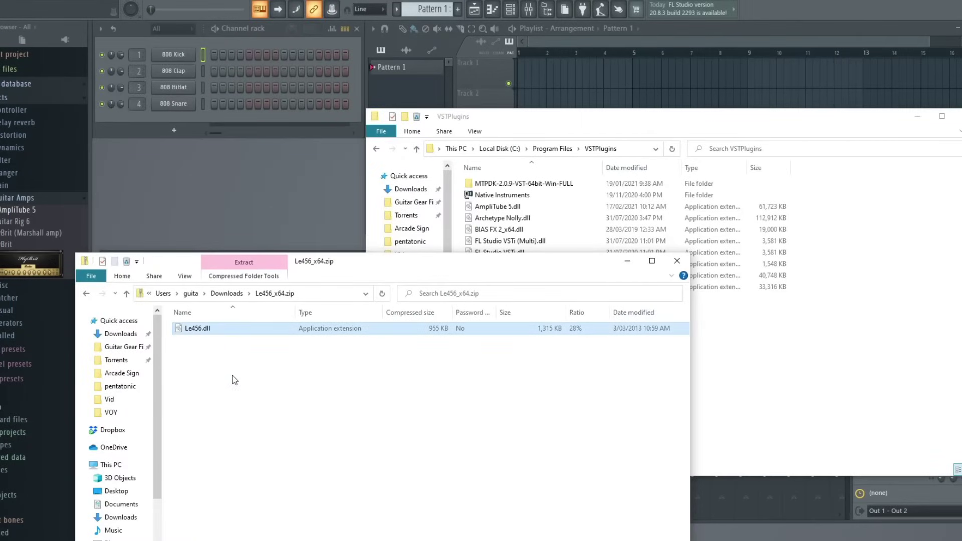
{"action": "left_click_drag", "start_coordinate": [234, 332], "coordinate": [850, 299]}
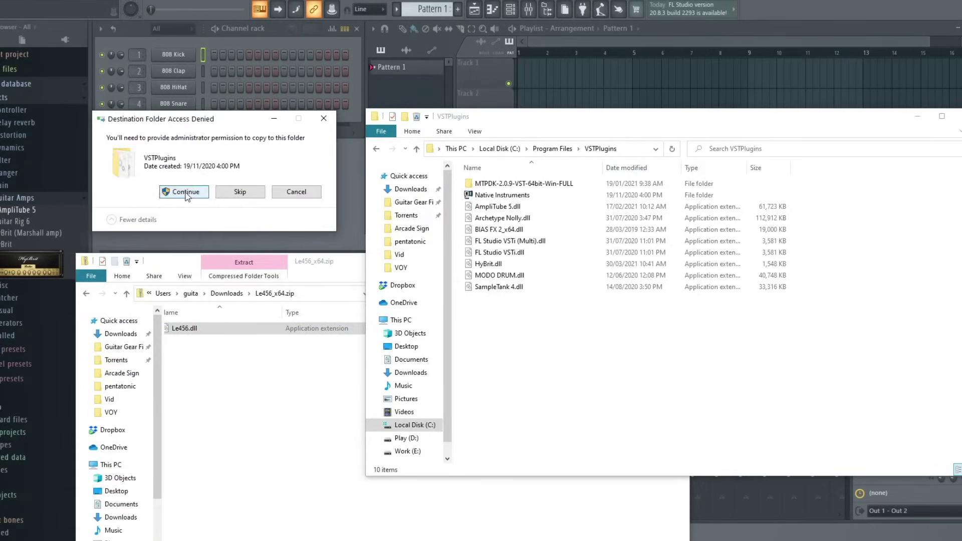
{"action": "left_click", "coordinate": [186, 192]}
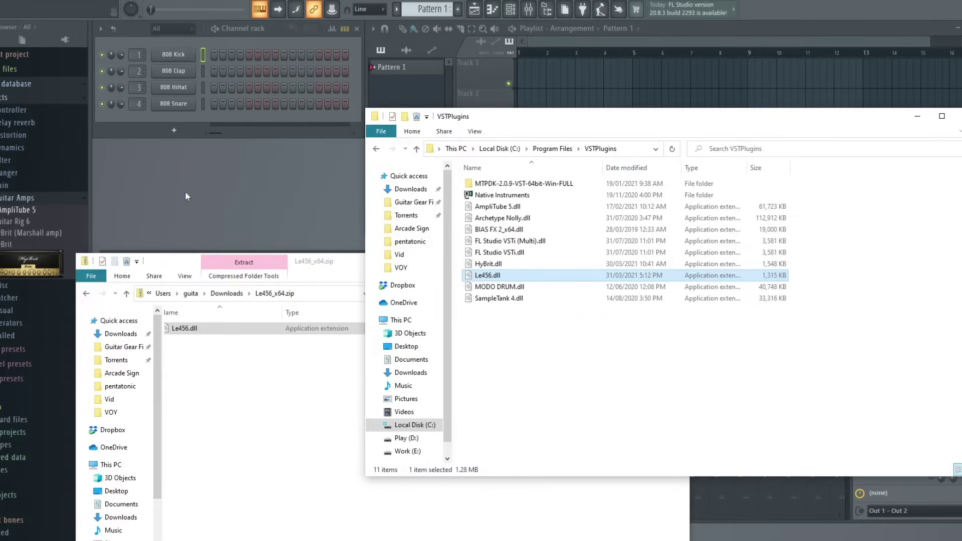
{"action": "left_click", "coordinate": [185, 191]}
Reopen the Plugin Manager from OPTIONS > Manage plugins.
{"action": "left_click", "coordinate": [67, 1]}
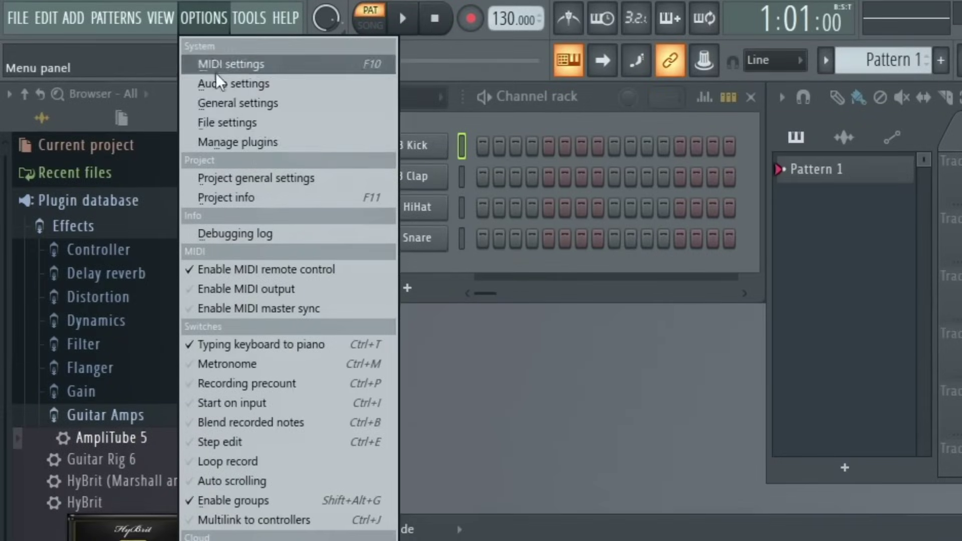
{"action": "left_click", "coordinate": [256, 145]}
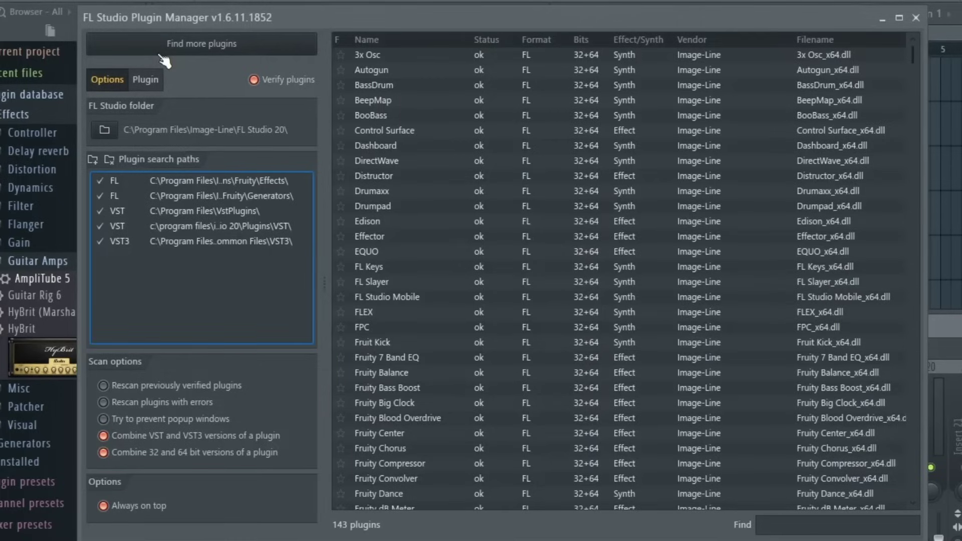
Scan for new plugins and select Le456, a 64-bit VST effect by LePou plugins.
{"action": "left_click", "coordinate": [207, 46]}
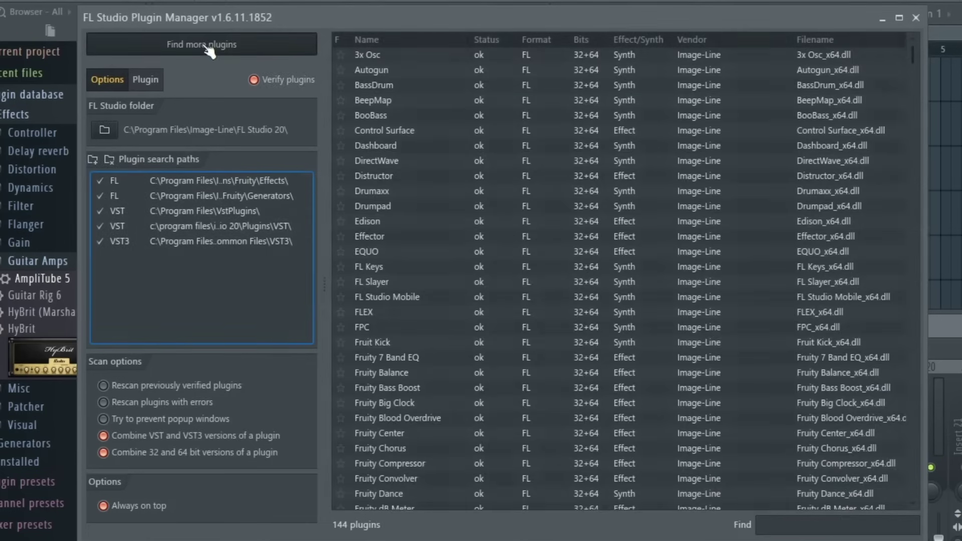
{"action": "left_click_drag", "start_coordinate": [910, 50], "coordinate": [921, 525]}
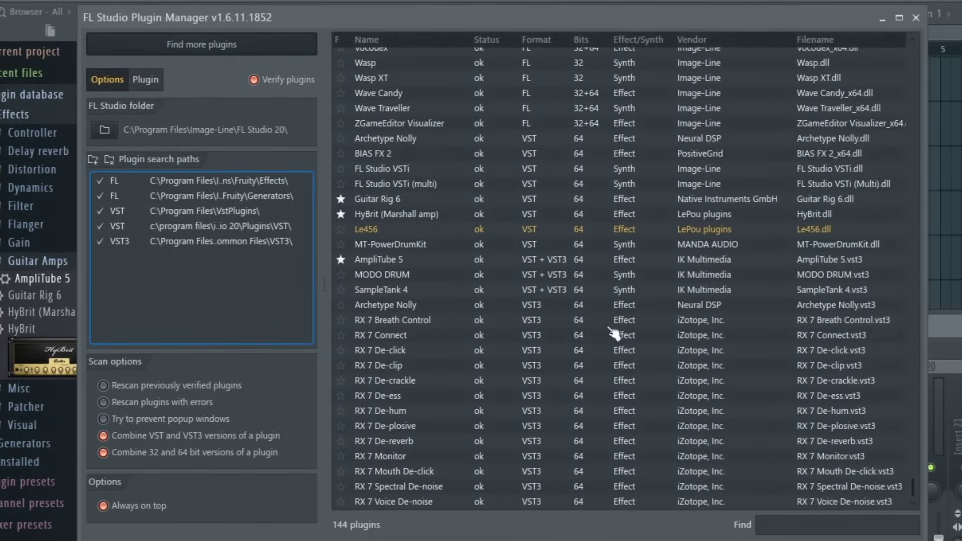
{"action": "left_click", "coordinate": [388, 235]}
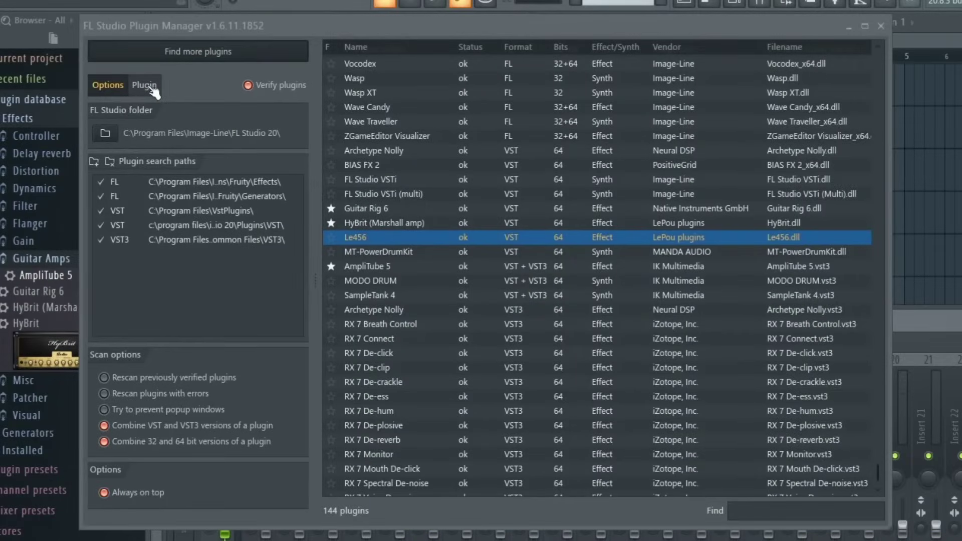
Show Le456's details and mark it as a favorite plugin.
{"action": "left_click", "coordinate": [144, 85]}
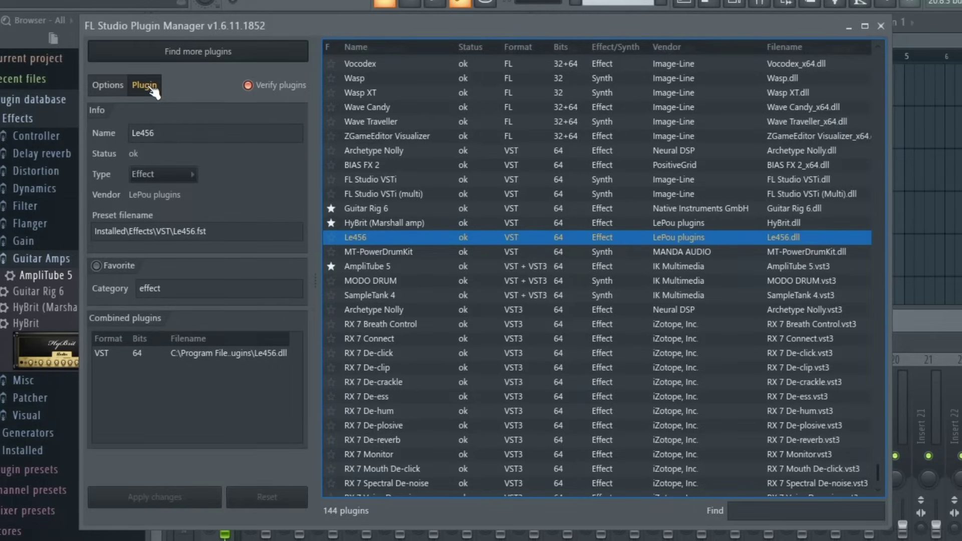
{"action": "left_click", "coordinate": [331, 238]}
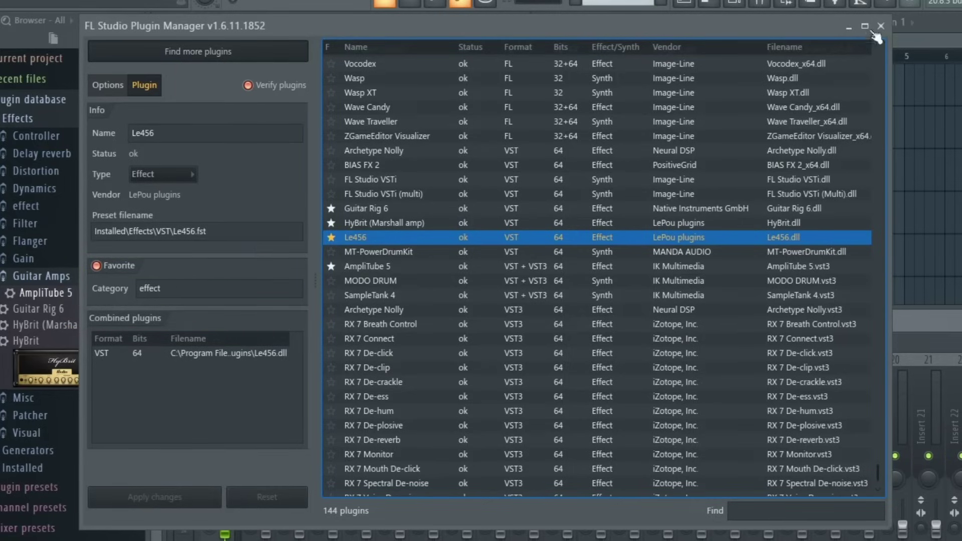
Minimize the Plugin Manager, open the mixer, select Insert 1 and open Slot 1's plugin menu.
{"action": "left_click", "coordinate": [849, 27]}
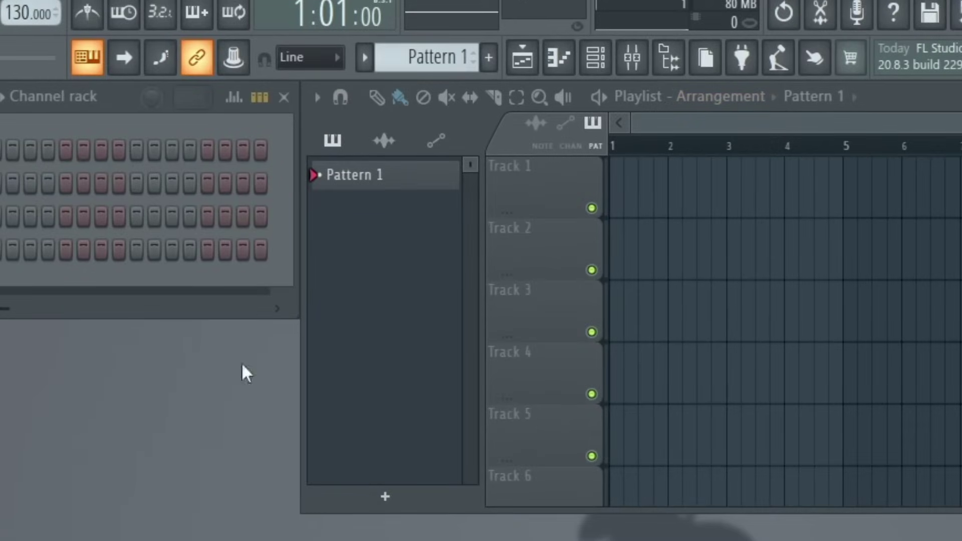
{"action": "left_click", "coordinate": [634, 59]}
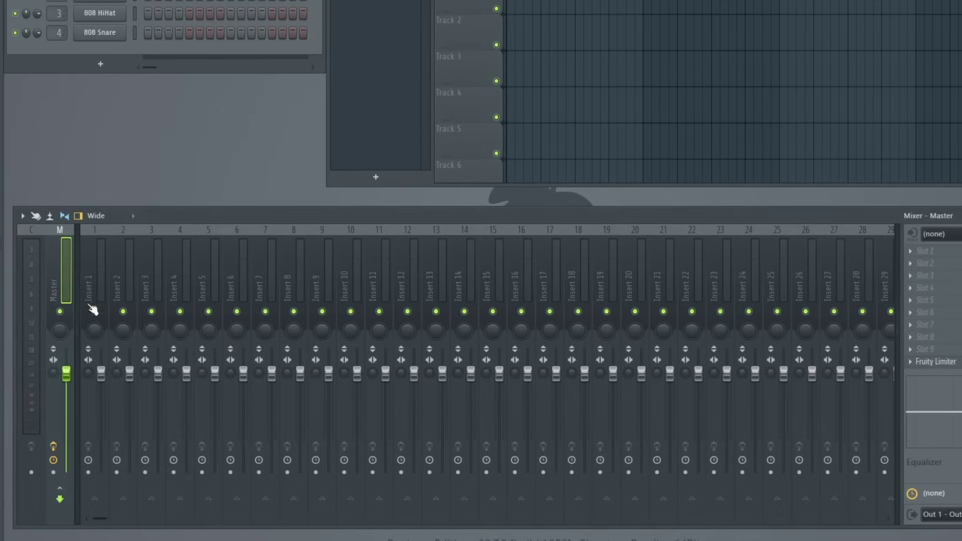
{"action": "left_click", "coordinate": [92, 265]}
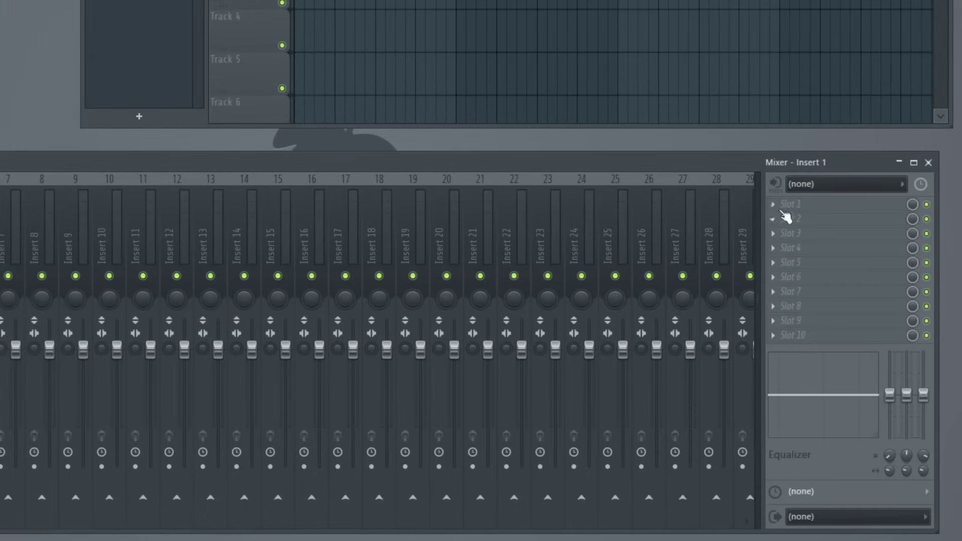
{"action": "left_click", "coordinate": [776, 204]}
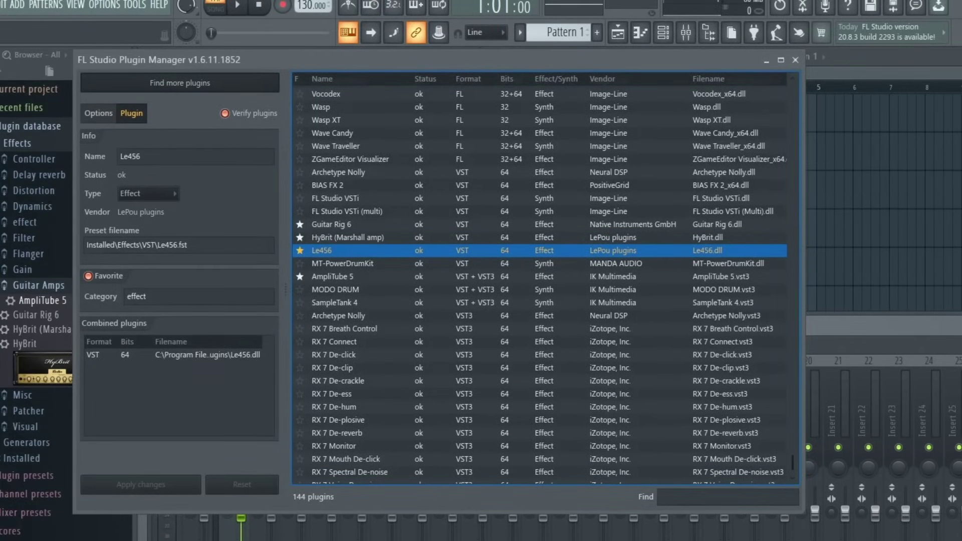
Change Le456's category from 'effect' to 'Guitar Amps' and apply the change.
{"action": "left_click", "coordinate": [113, 296]}
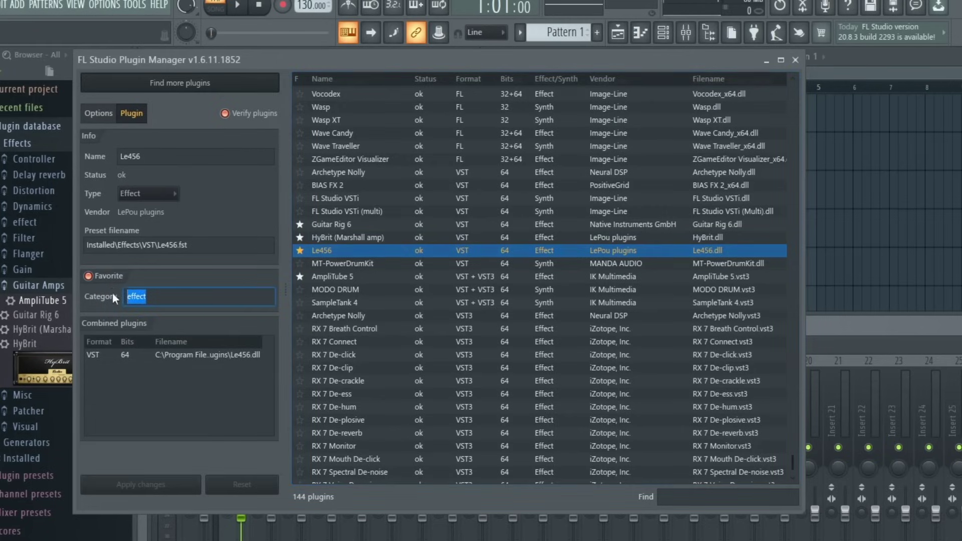
{"action": "type", "text": "Guitar Amps"}
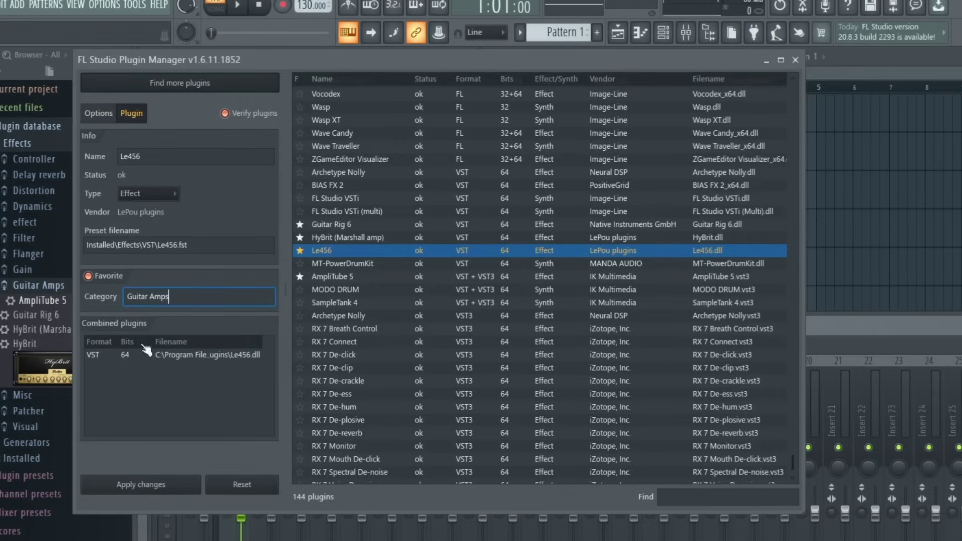
{"action": "left_click", "coordinate": [138, 484]}
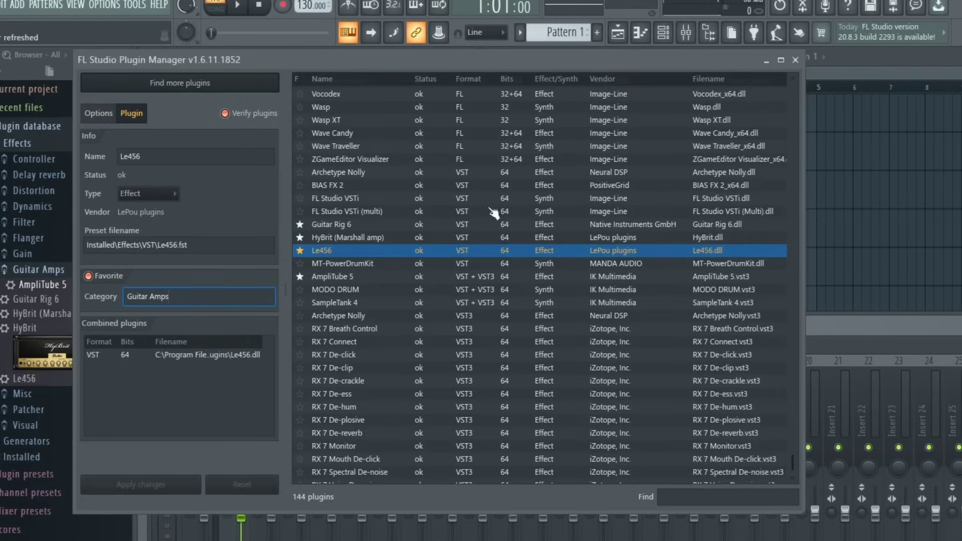
Put away the Plugin Manager and load Le456 from Guitar Amps into Insert 1's first slot.
{"action": "left_click", "coordinate": [767, 61]}
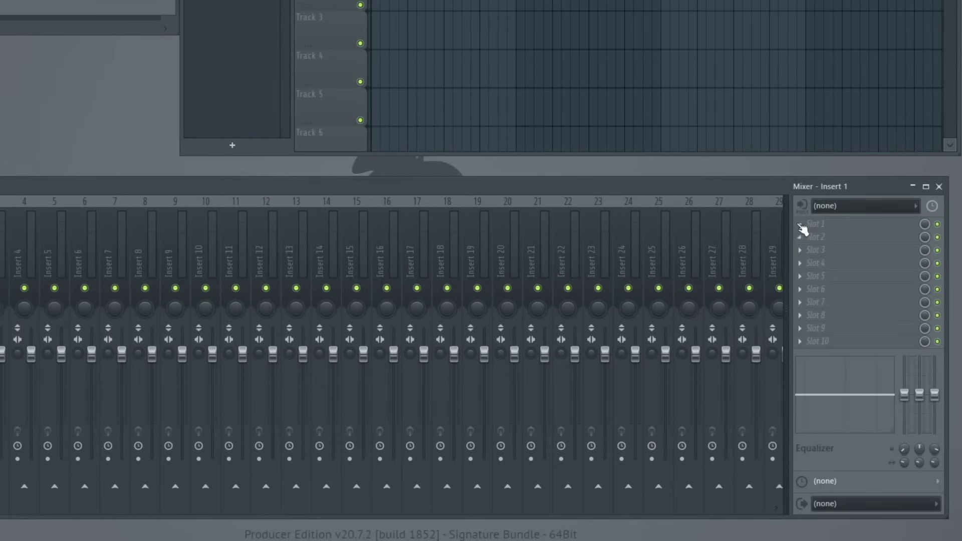
{"action": "left_click", "coordinate": [800, 224]}
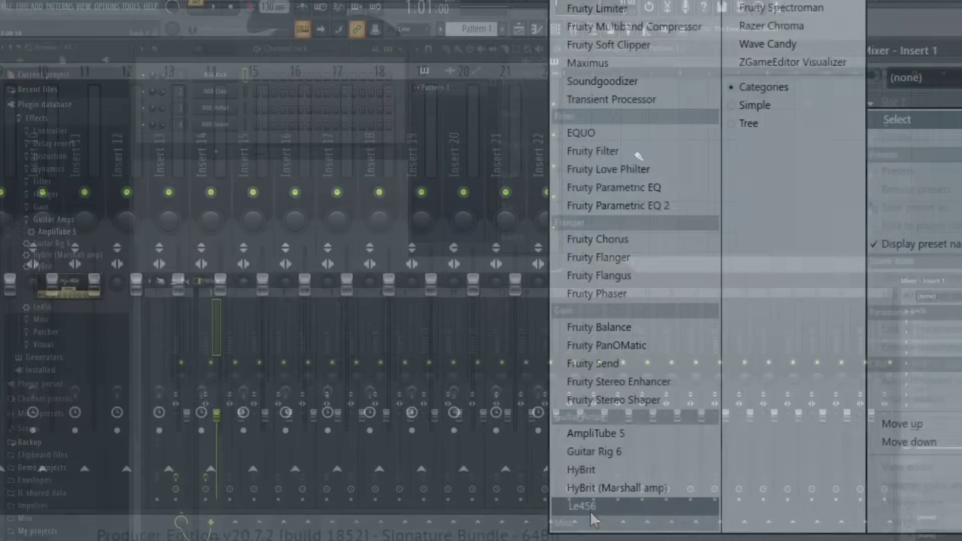
{"action": "left_click", "coordinate": [591, 511]}
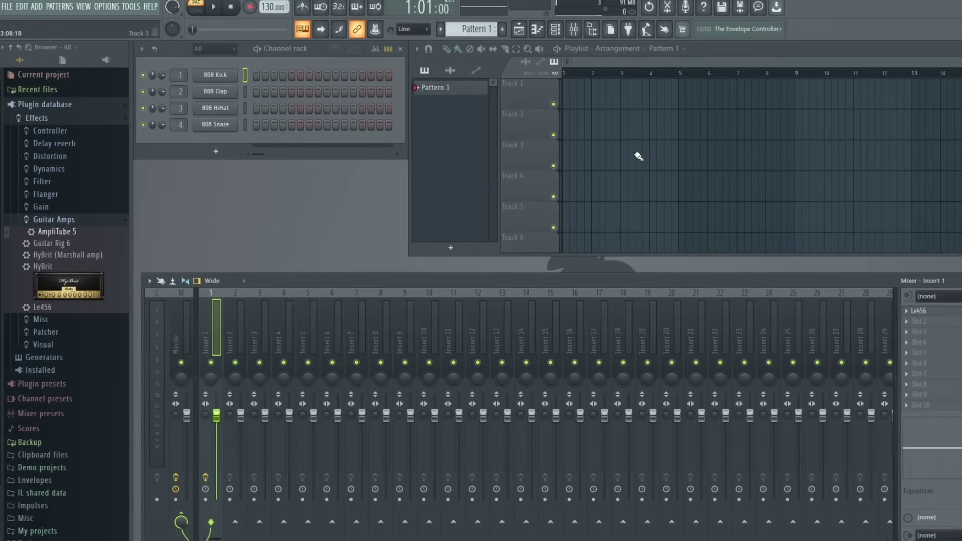
Drag Le456 from the full-screen plugin picker onto mixer Insert 2.
{"action": "left_click", "coordinate": [82, 7]}
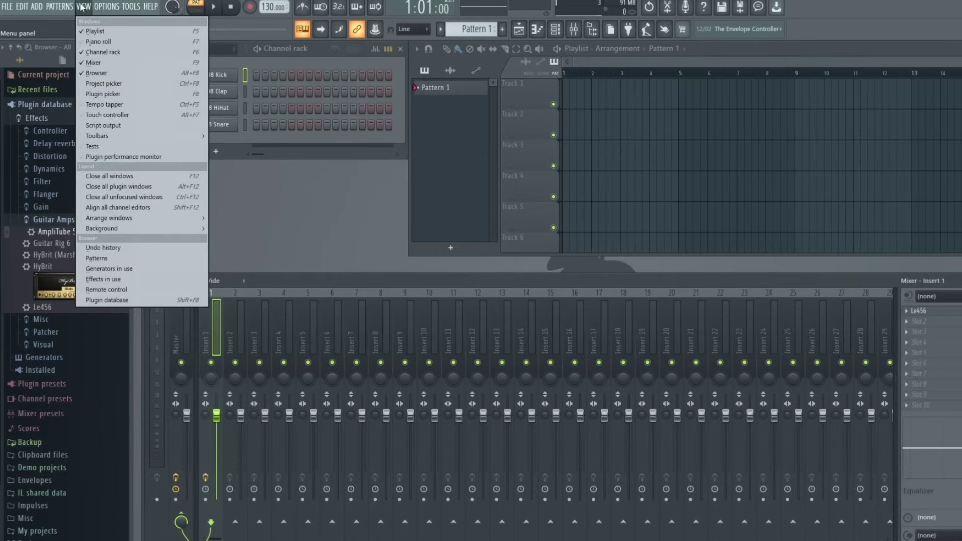
{"action": "left_click", "coordinate": [104, 94]}
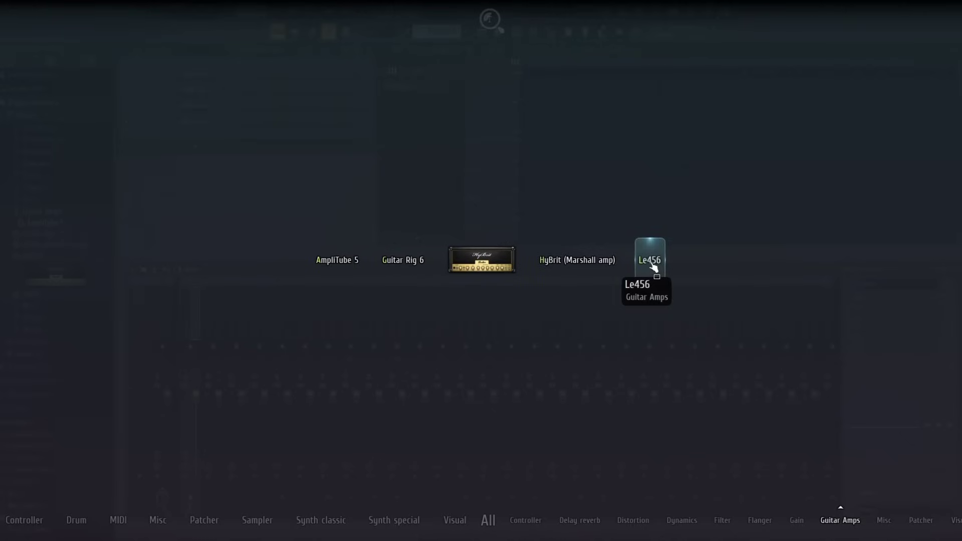
{"action": "left_click_drag", "start_coordinate": [653, 267], "coordinate": [212, 308]}
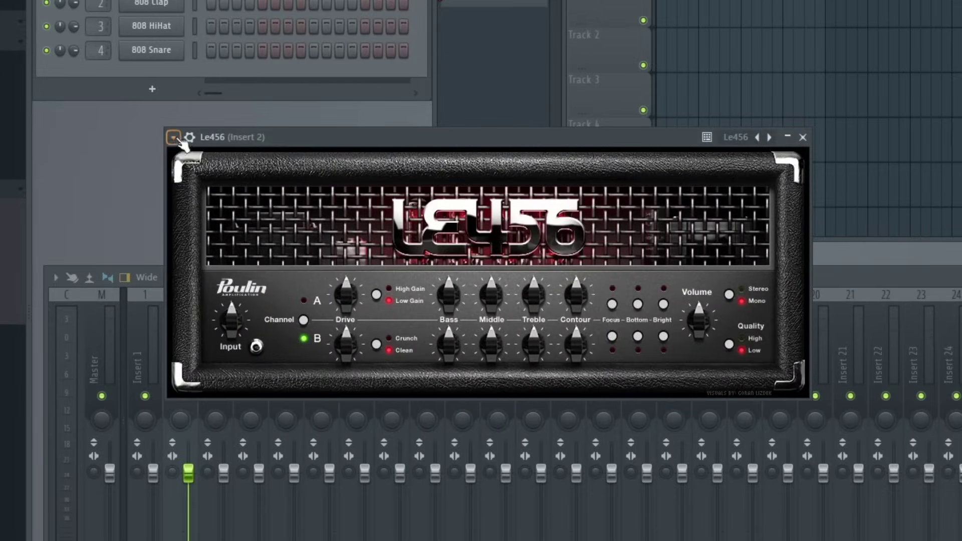
Add the loaded Le456 to the plugin database as a favorite under Guitar Amps.
{"action": "left_click", "coordinate": [174, 137]}
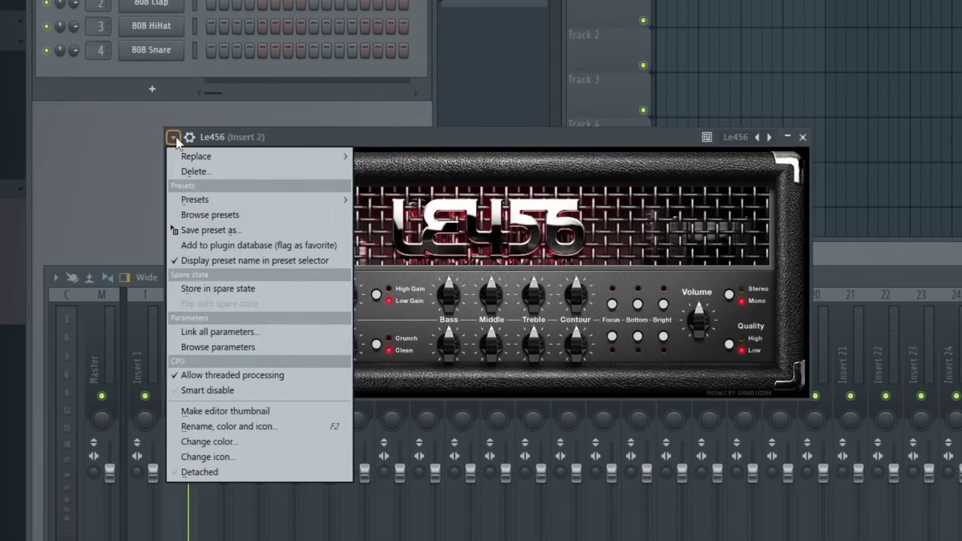
{"action": "left_click", "coordinate": [284, 246]}
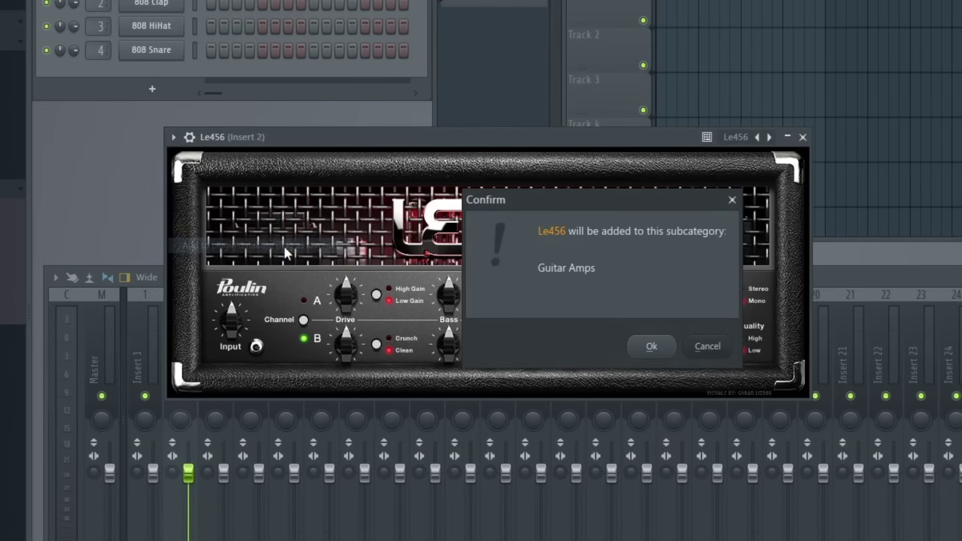
{"action": "left_click", "coordinate": [651, 347]}
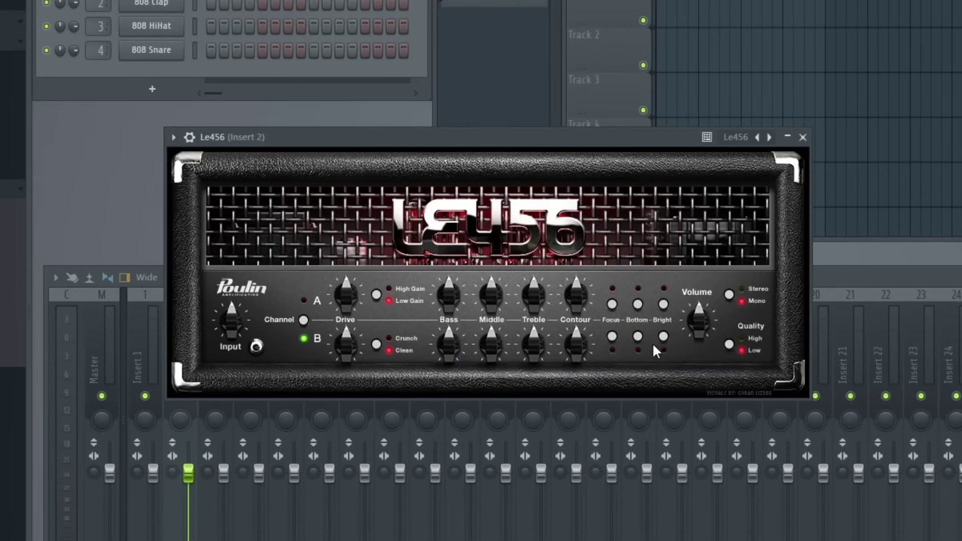
{"action": "left_click", "coordinate": [0, 0]}
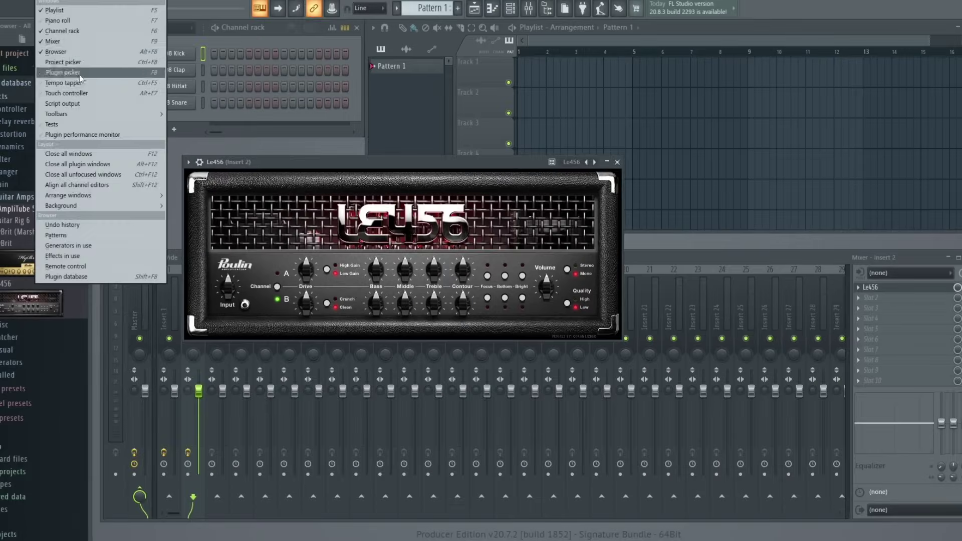
Show the plugin picker's Guitar Amps group with Le456's amp thumbnail beside AmpliTube 5 and HyBrit.
{"action": "left_click", "coordinate": [80, 75]}
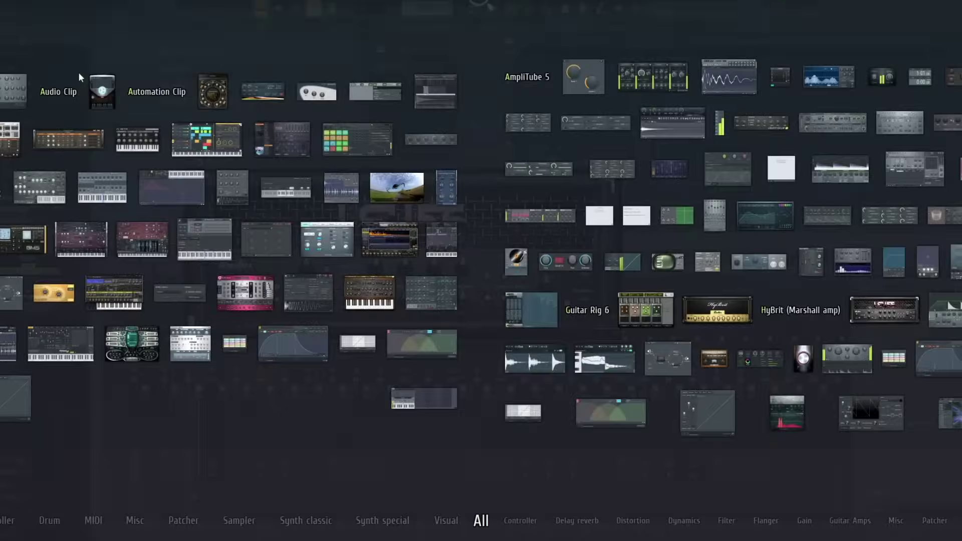
{"action": "mouse_move", "coordinate": [850, 520]}
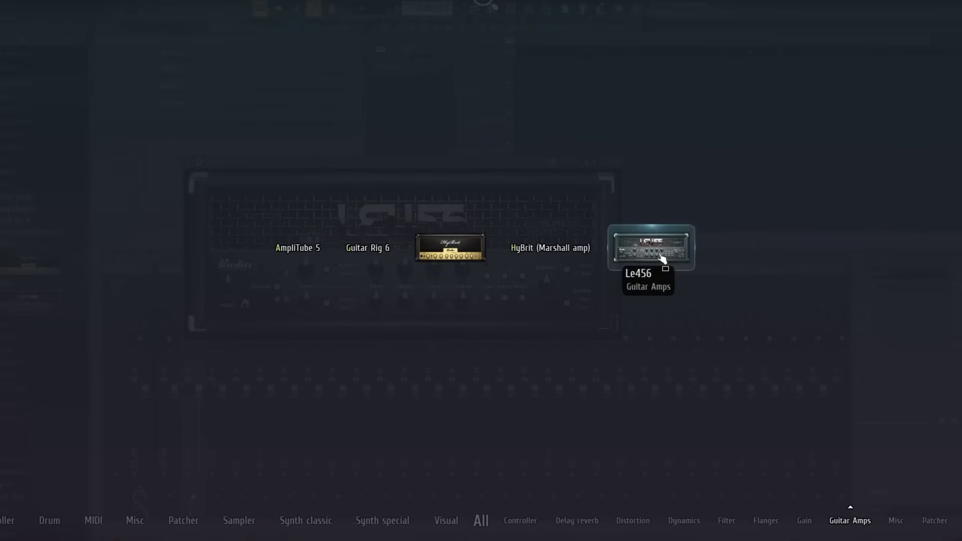